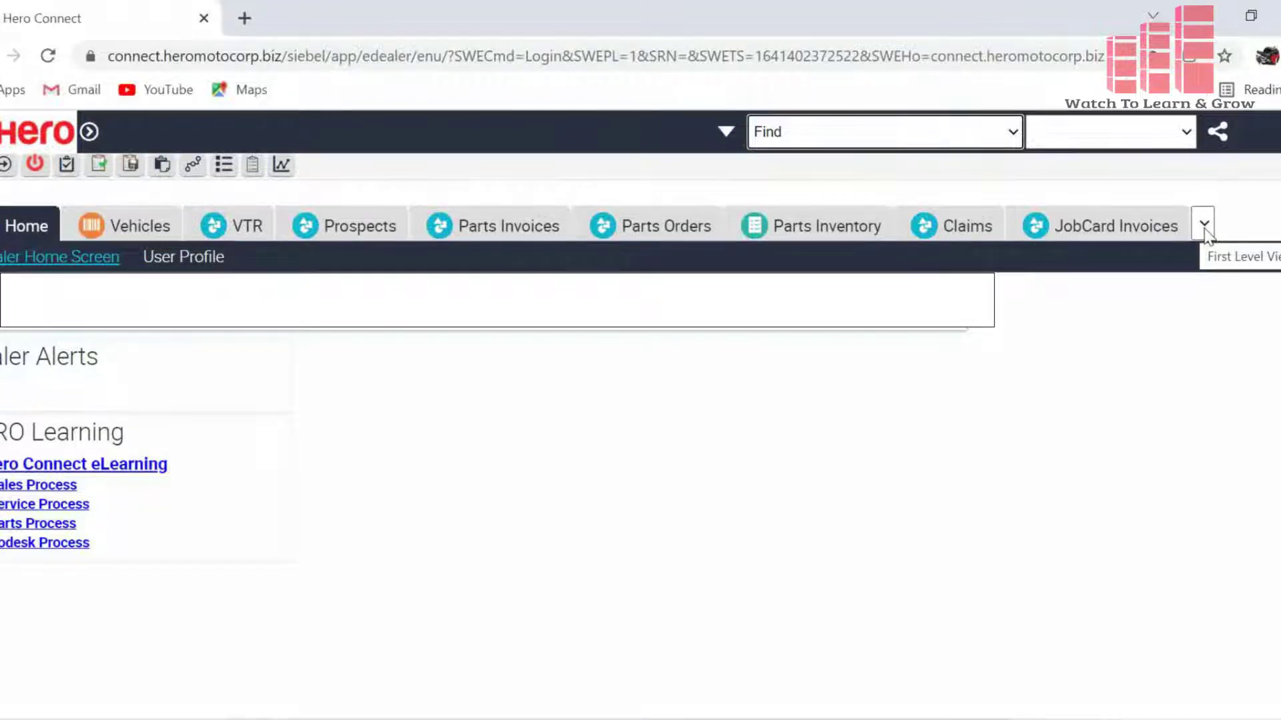
- Bring up the Master screen's Supplier list showing the 3 existing suppliers
{"action": "left_click", "coordinate": [1204, 227]}
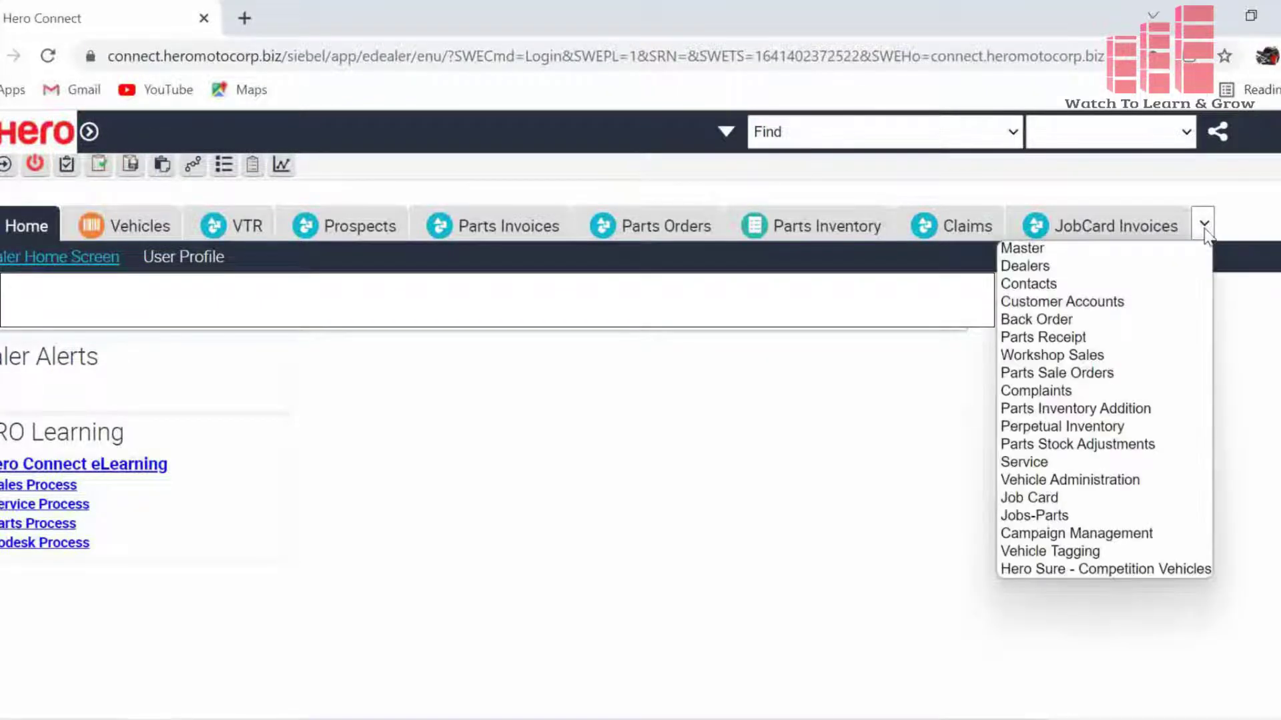
{"action": "left_click", "coordinate": [1107, 253]}
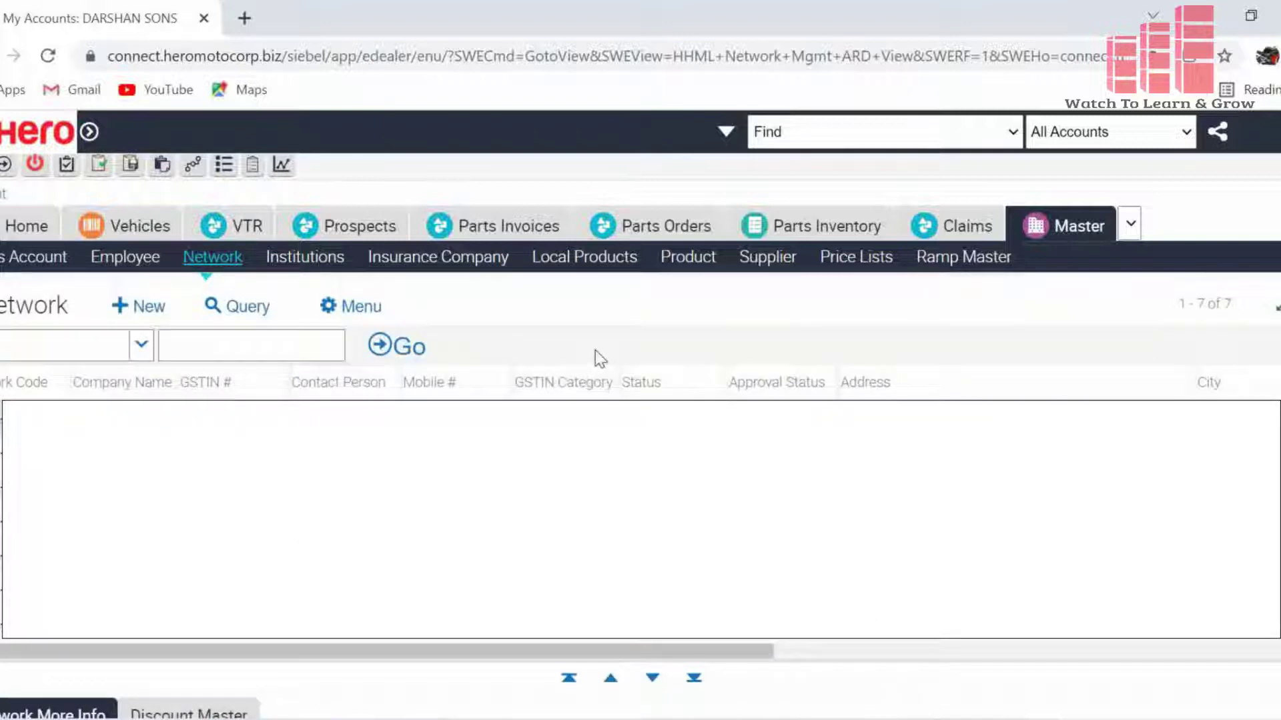
{"action": "left_click", "coordinate": [774, 260]}
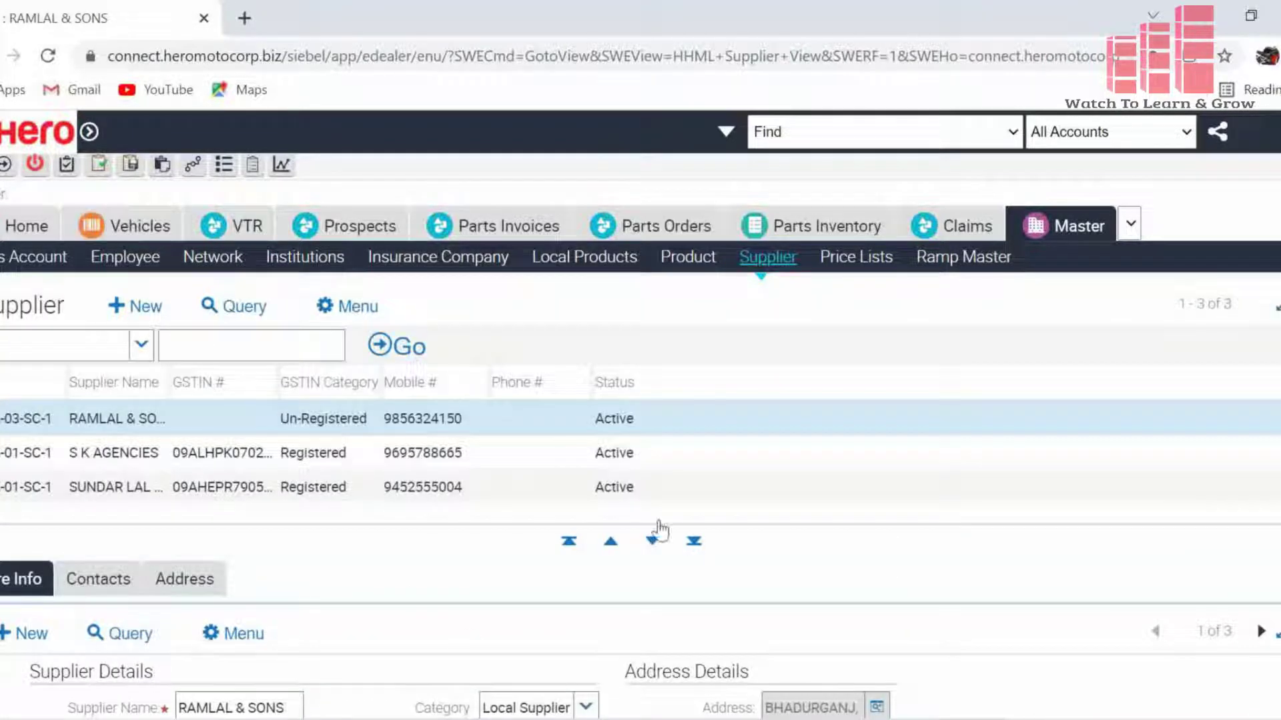
- Add supplier NEHA AGENCIES with GSTIN category Un-Registered and enter the supplier's mobile number
{"action": "left_click", "coordinate": [139, 308]}
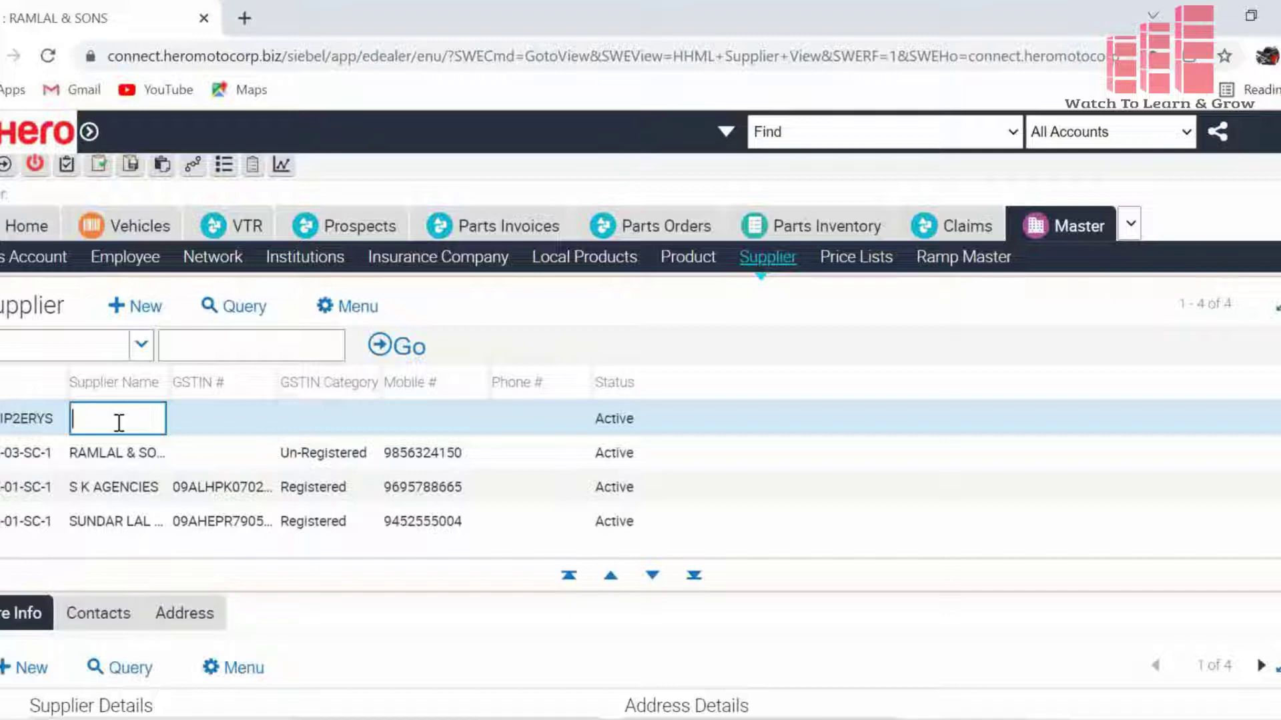
{"action": "type", "text": "NEHA"}
{"action": "type", "text": " AGE"}
{"action": "type", "text": "N"}
{"action": "type", "text": "CIE"}
{"action": "type", "text": "S"}
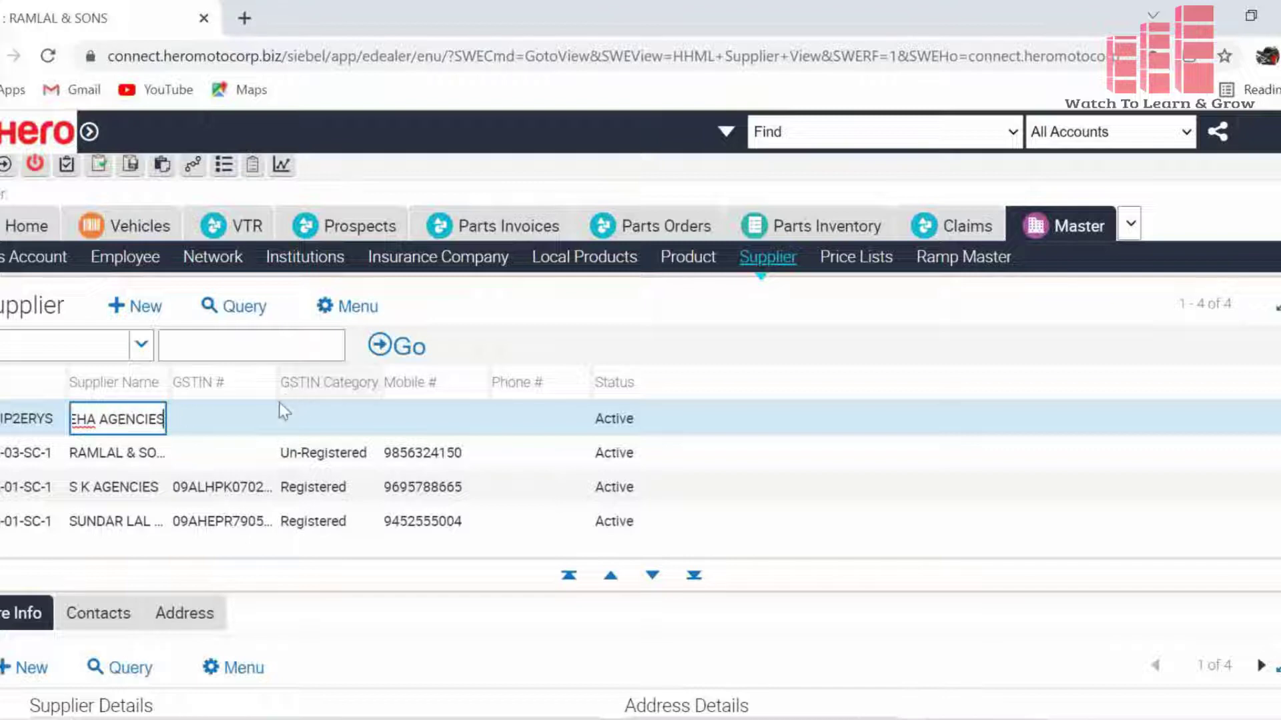
{"action": "left_click", "coordinate": [219, 420]}
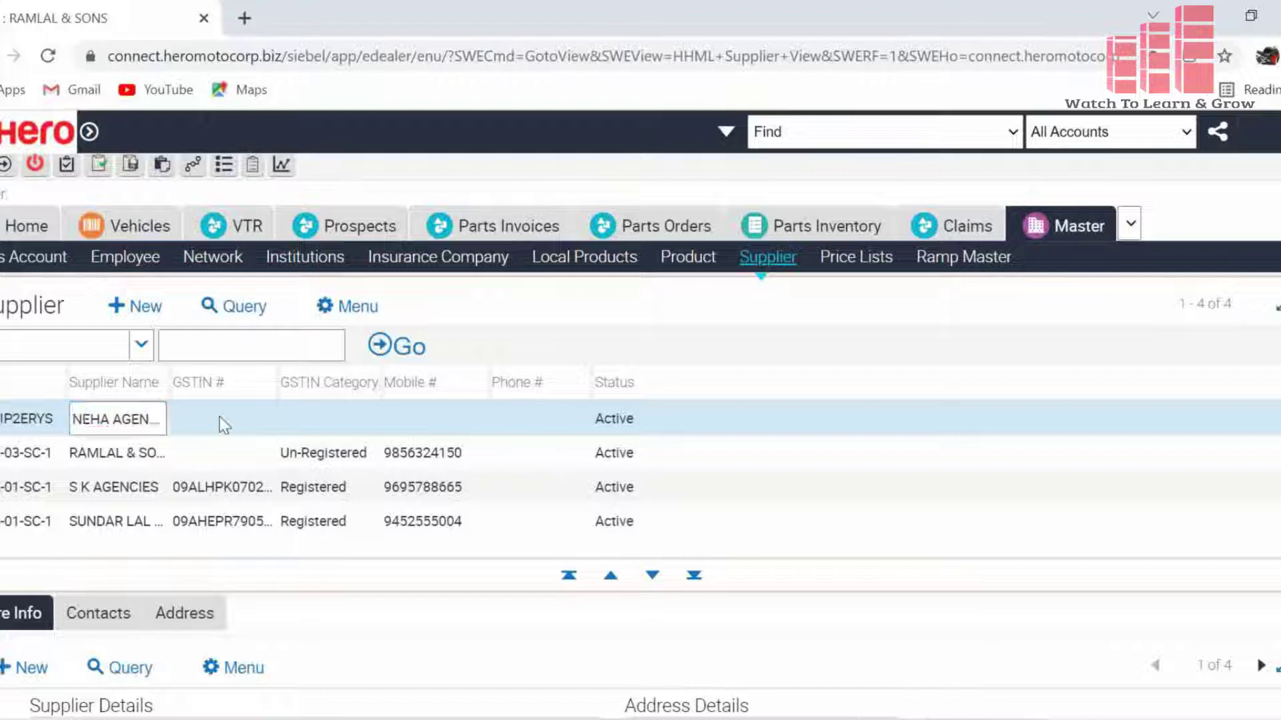
{"action": "left_click", "coordinate": [359, 419]}
{"action": "left_click", "coordinate": [364, 419]}
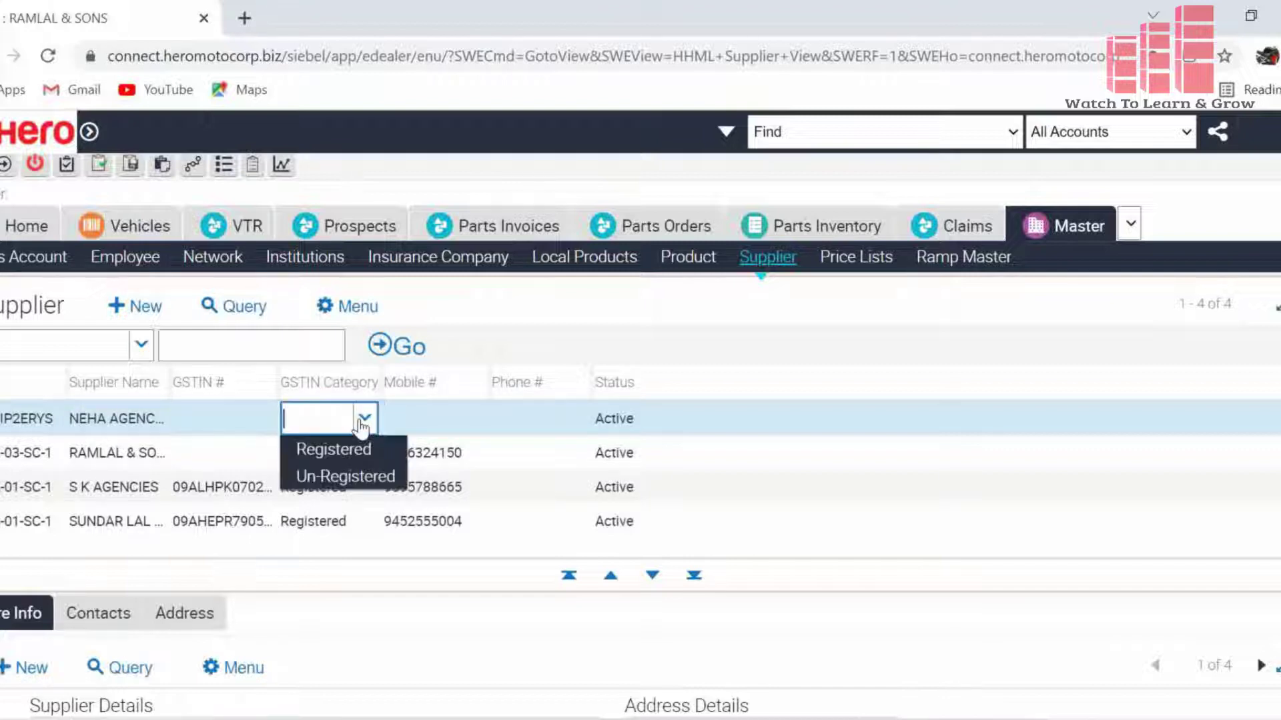
{"action": "left_click", "coordinate": [352, 476]}
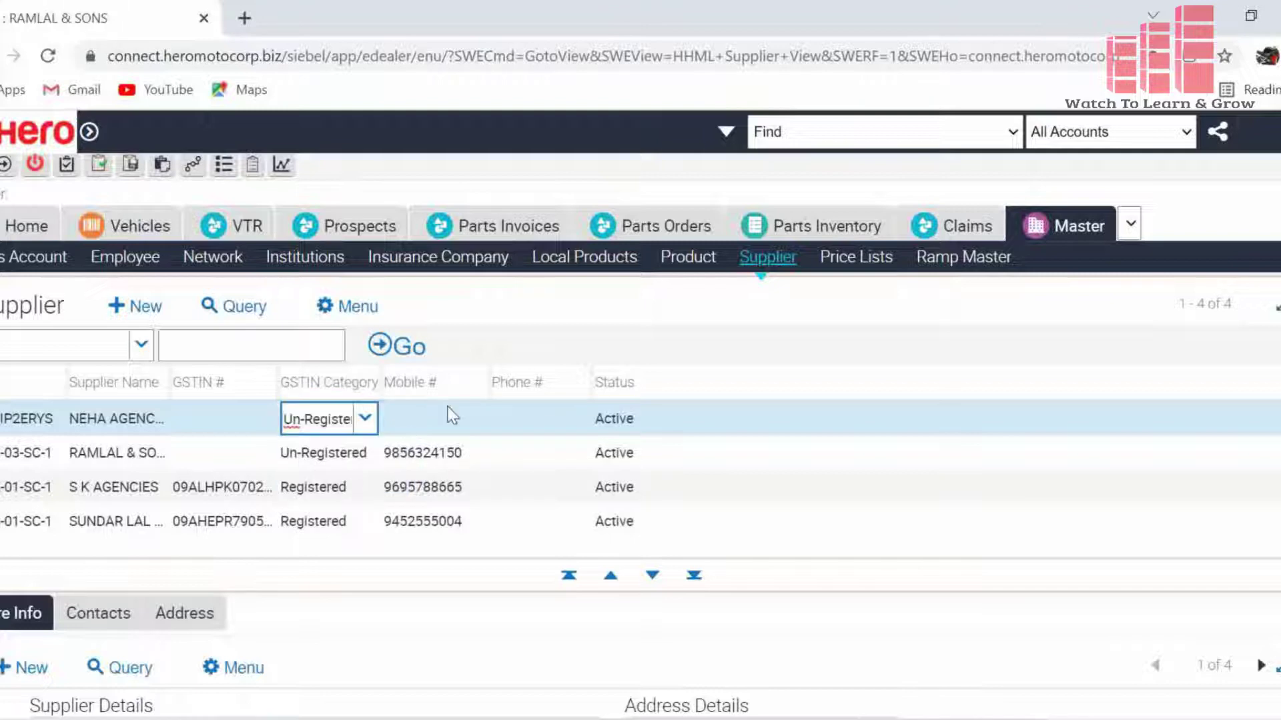
{"action": "left_click", "coordinate": [427, 416]}
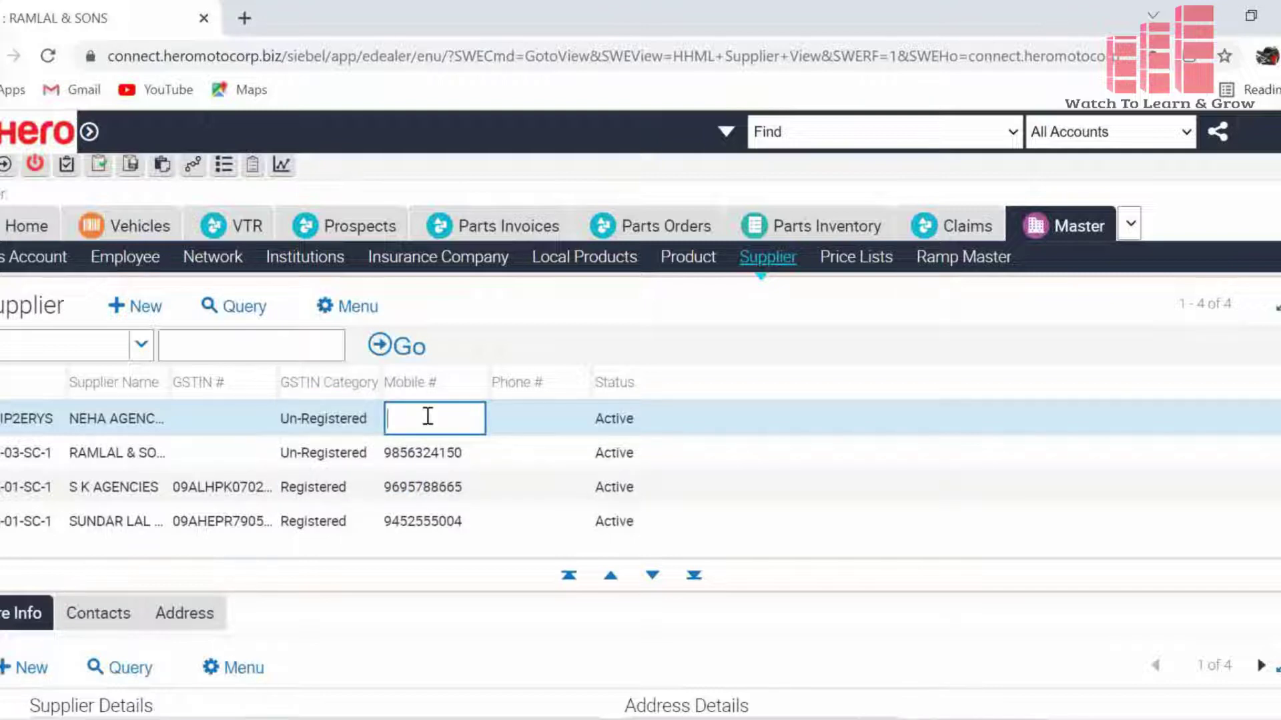
- Keep Local Supplier as the category and leave Product Category blank
{"action": "scroll", "coordinate": [313, 615], "scroll_direction": "down", "scroll_amount": 5}
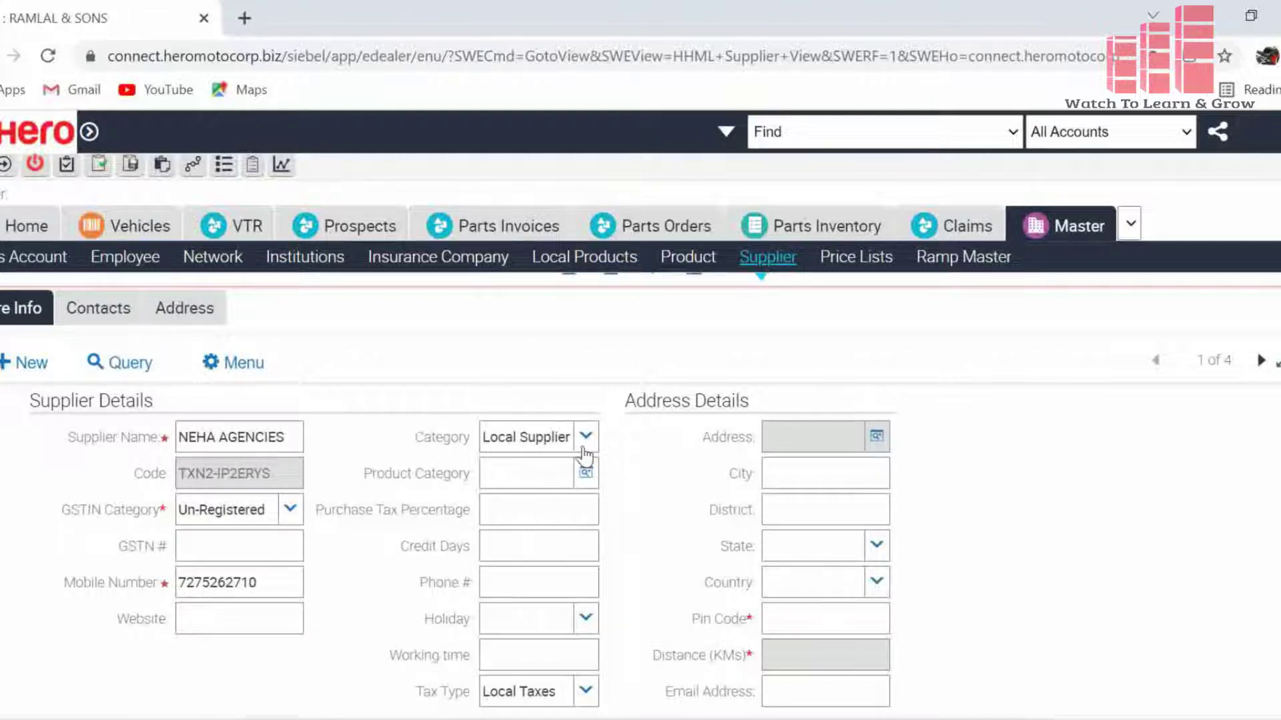
{"action": "left_click", "coordinate": [585, 446]}
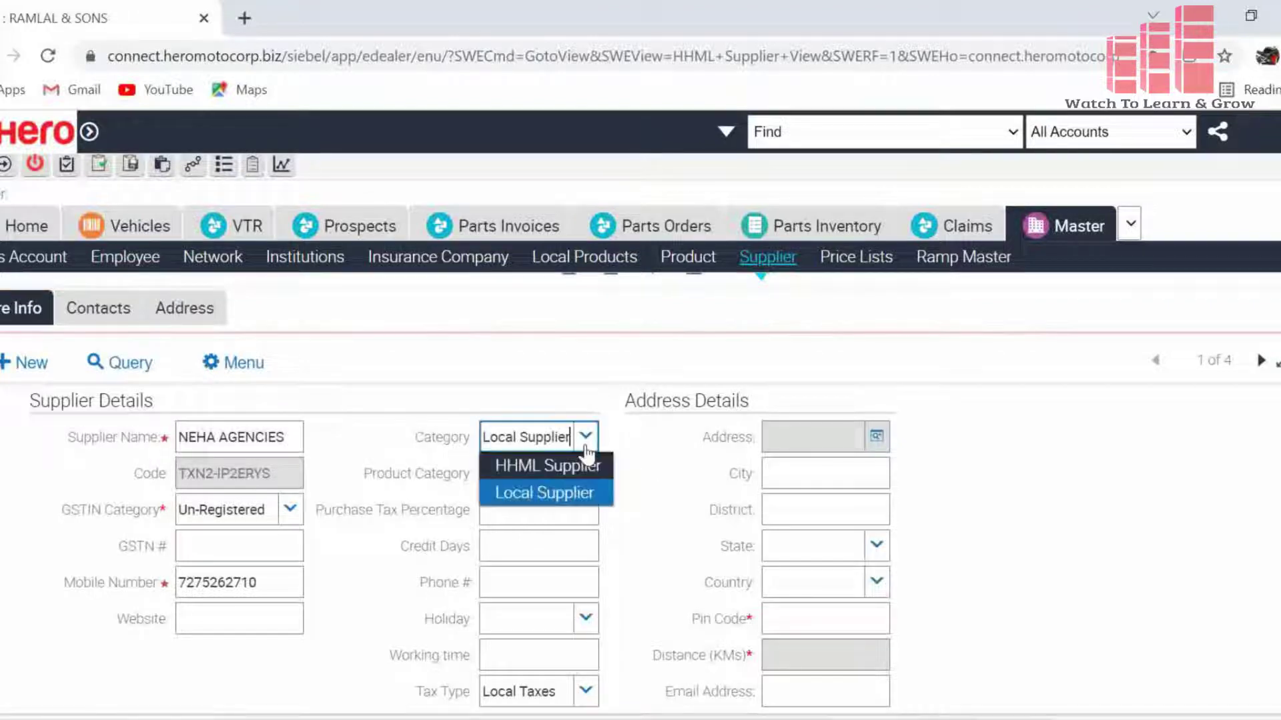
{"action": "left_click", "coordinate": [572, 497]}
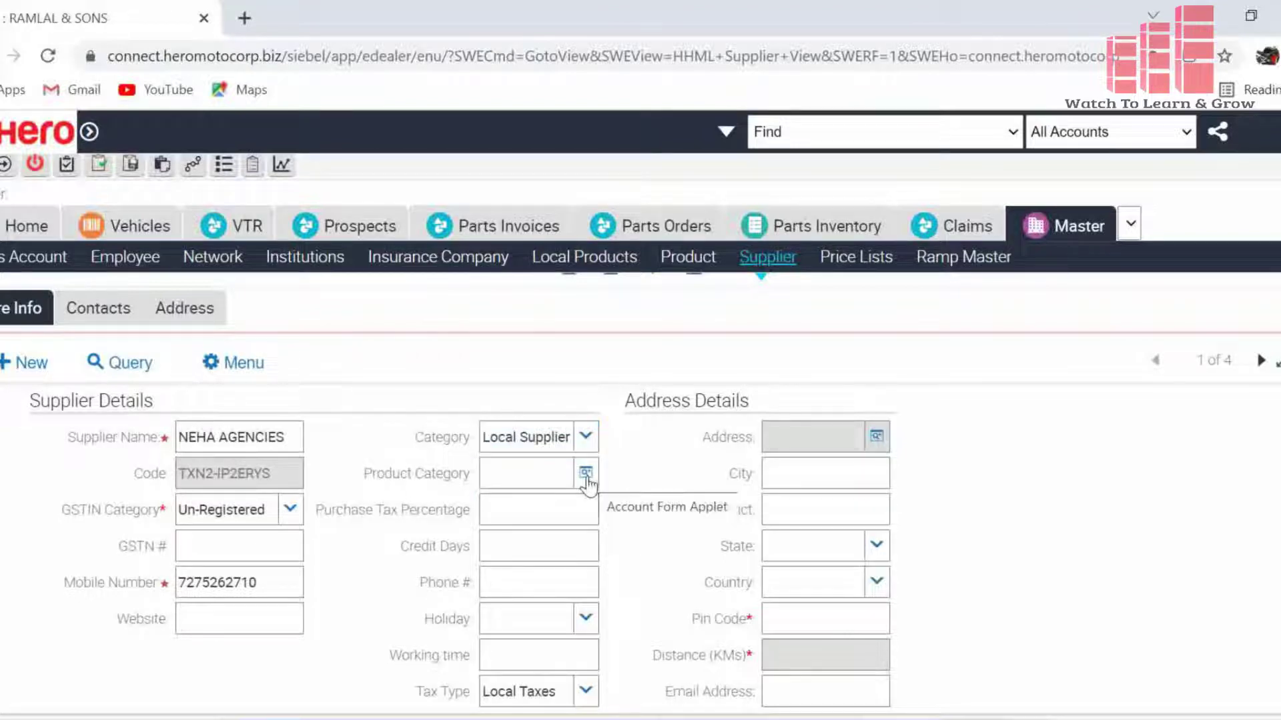
{"action": "left_click", "coordinate": [587, 475]}
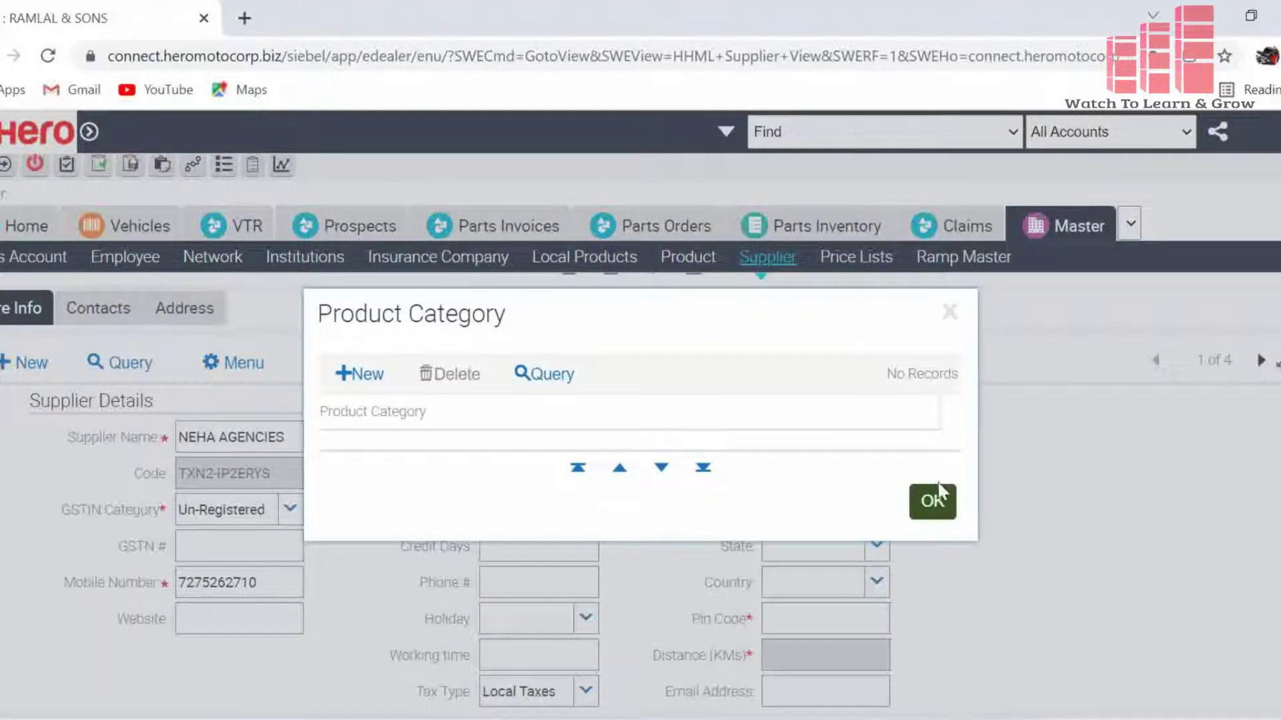
{"action": "left_click", "coordinate": [932, 502]}
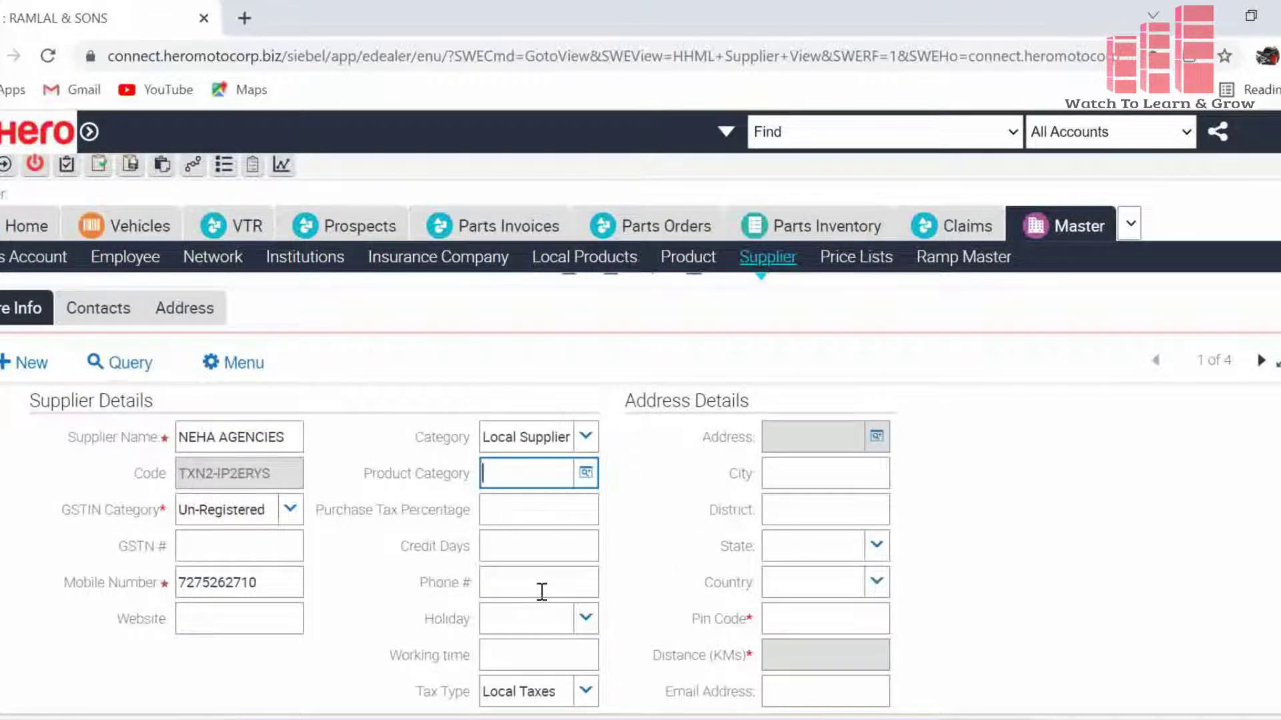
{"action": "left_click", "coordinate": [519, 584]}
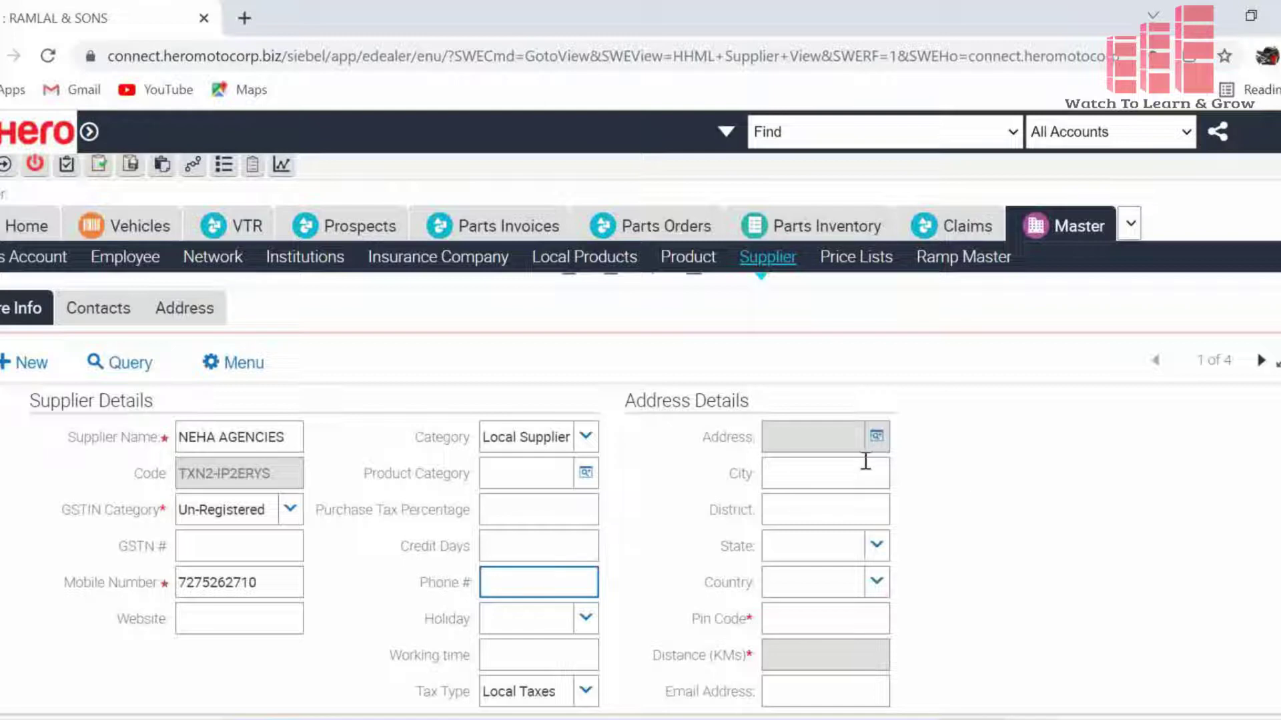
{"action": "left_click", "coordinate": [876, 436]}
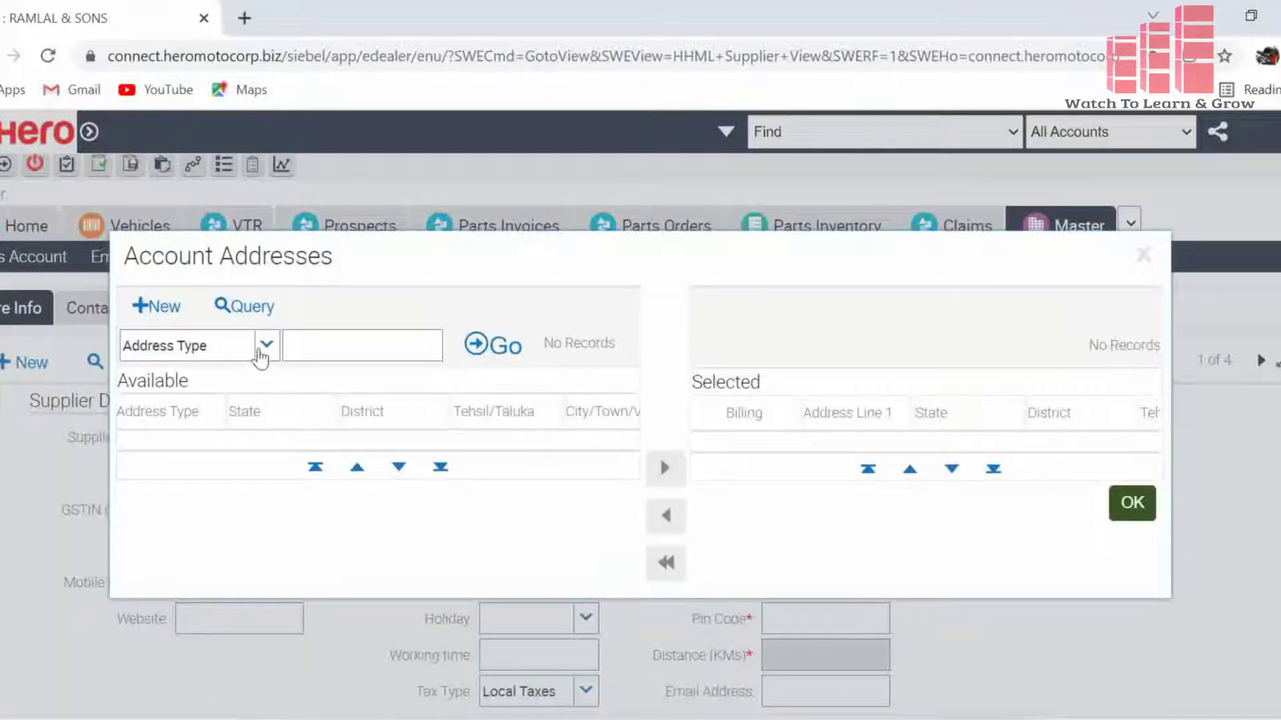
- Start a new address with state UP, district SHAHJAHANPUR and tehsil SHAHJAHANPUR
{"action": "left_click", "coordinate": [165, 311]}
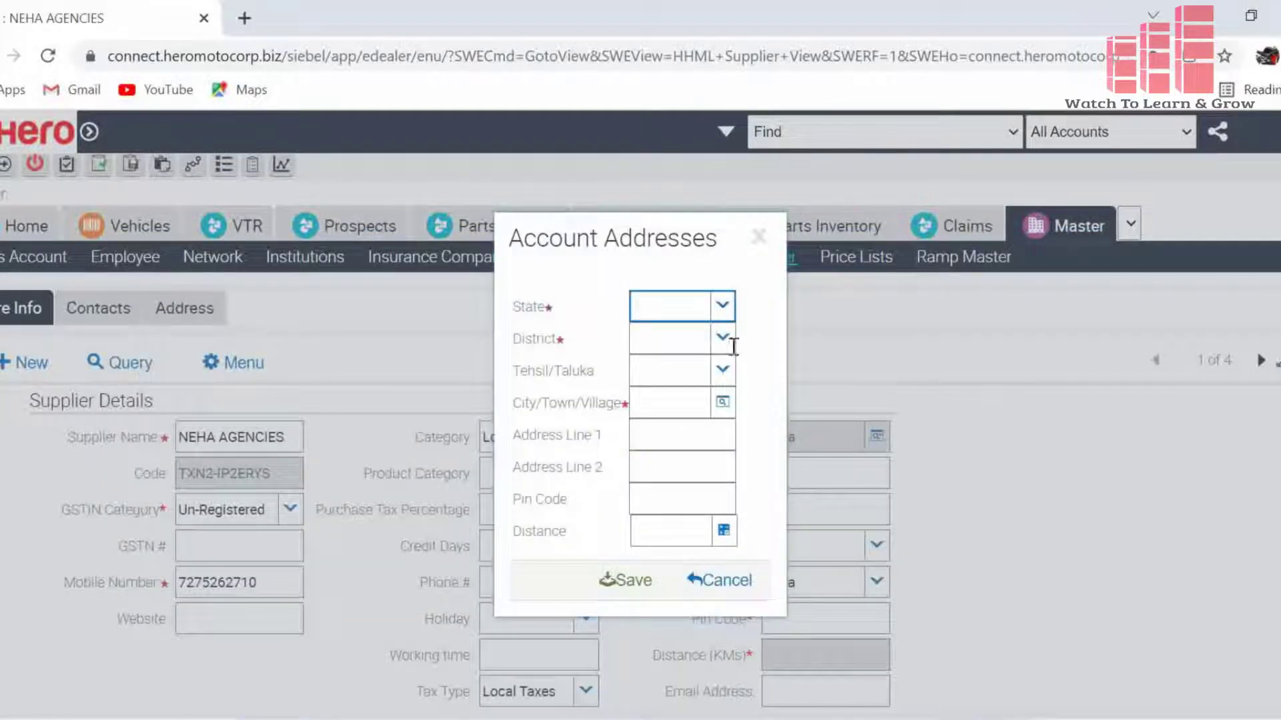
{"action": "left_click", "coordinate": [722, 307]}
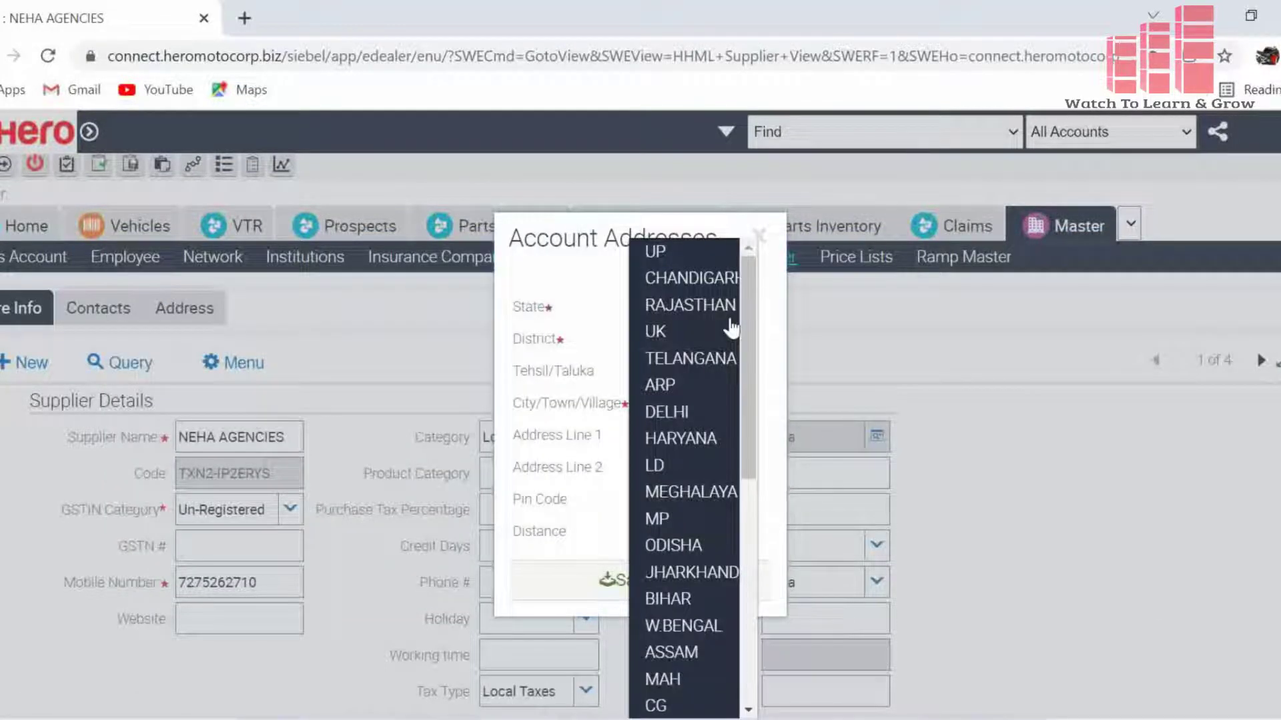
{"action": "left_click", "coordinate": [690, 252]}
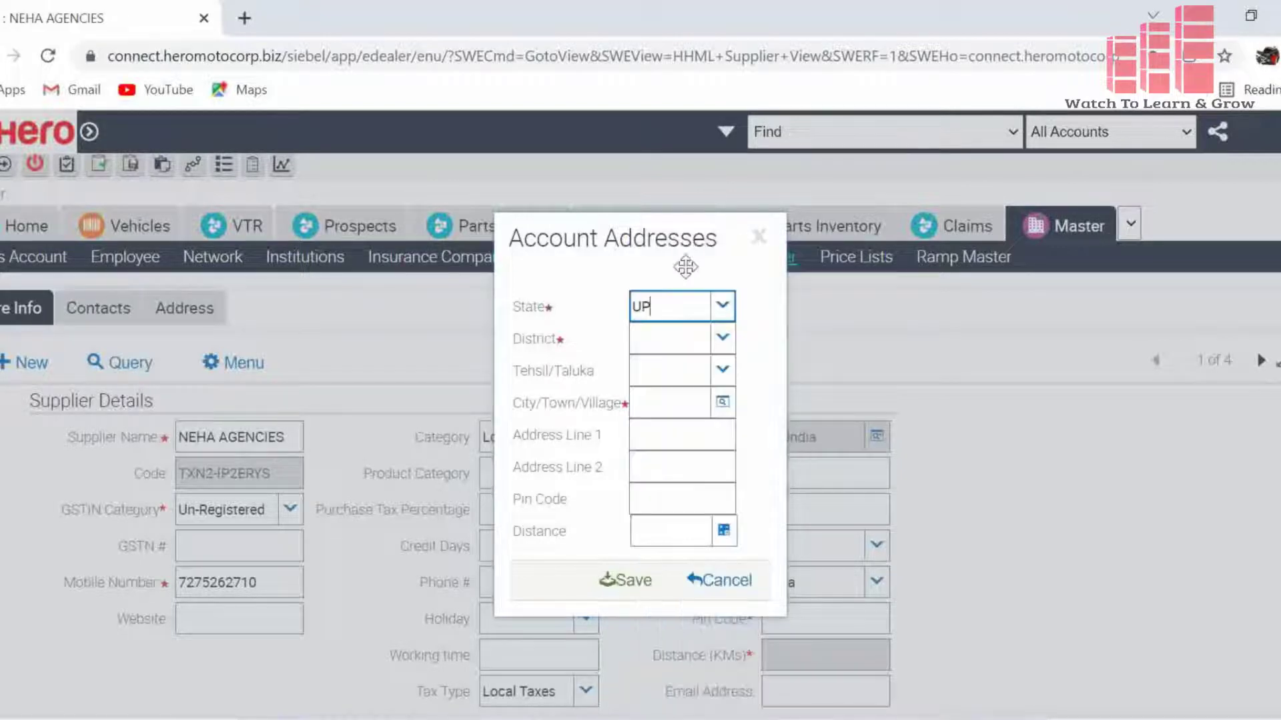
{"action": "left_click", "coordinate": [722, 339]}
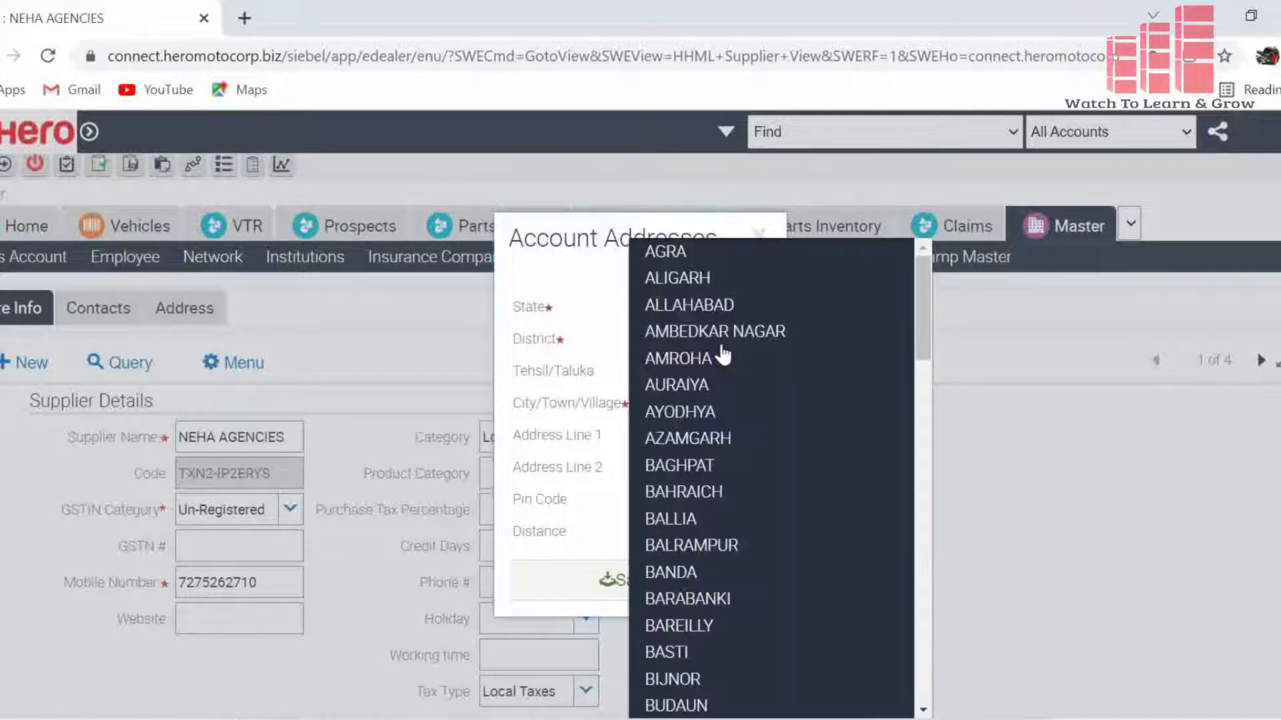
{"action": "type", "text": "SHA"}
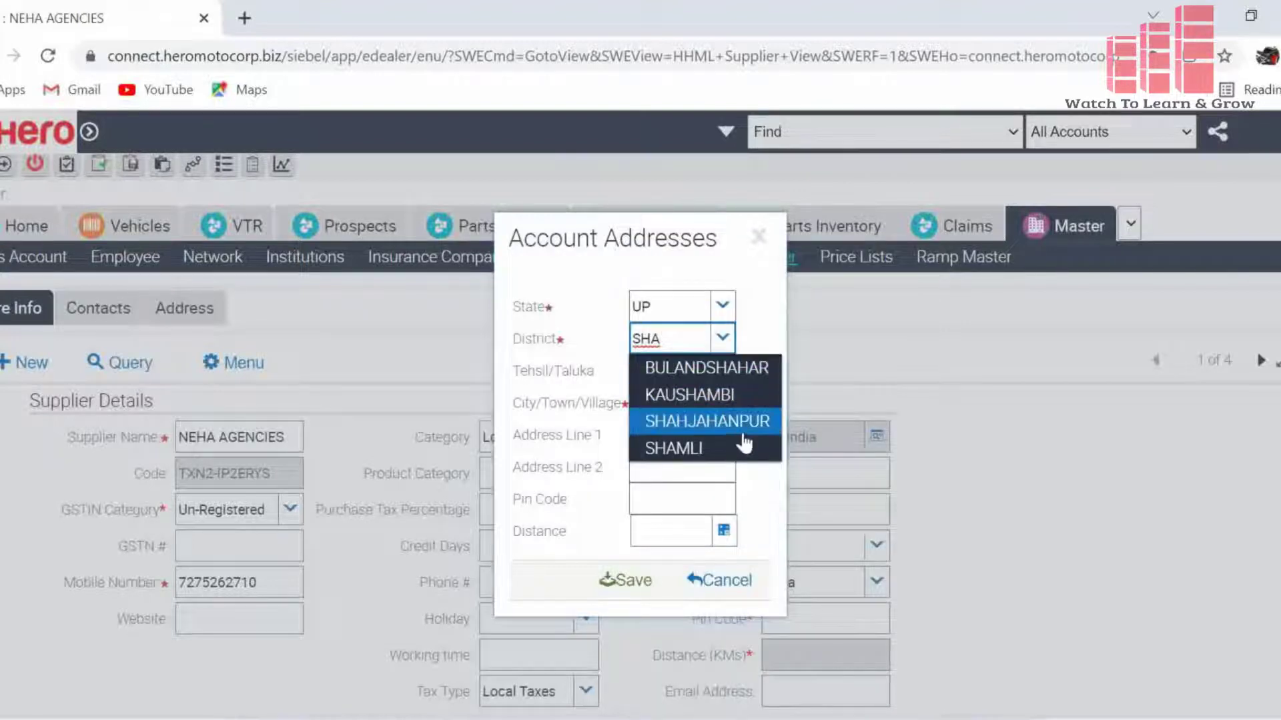
{"action": "left_click", "coordinate": [742, 423]}
{"action": "left_click", "coordinate": [723, 372]}
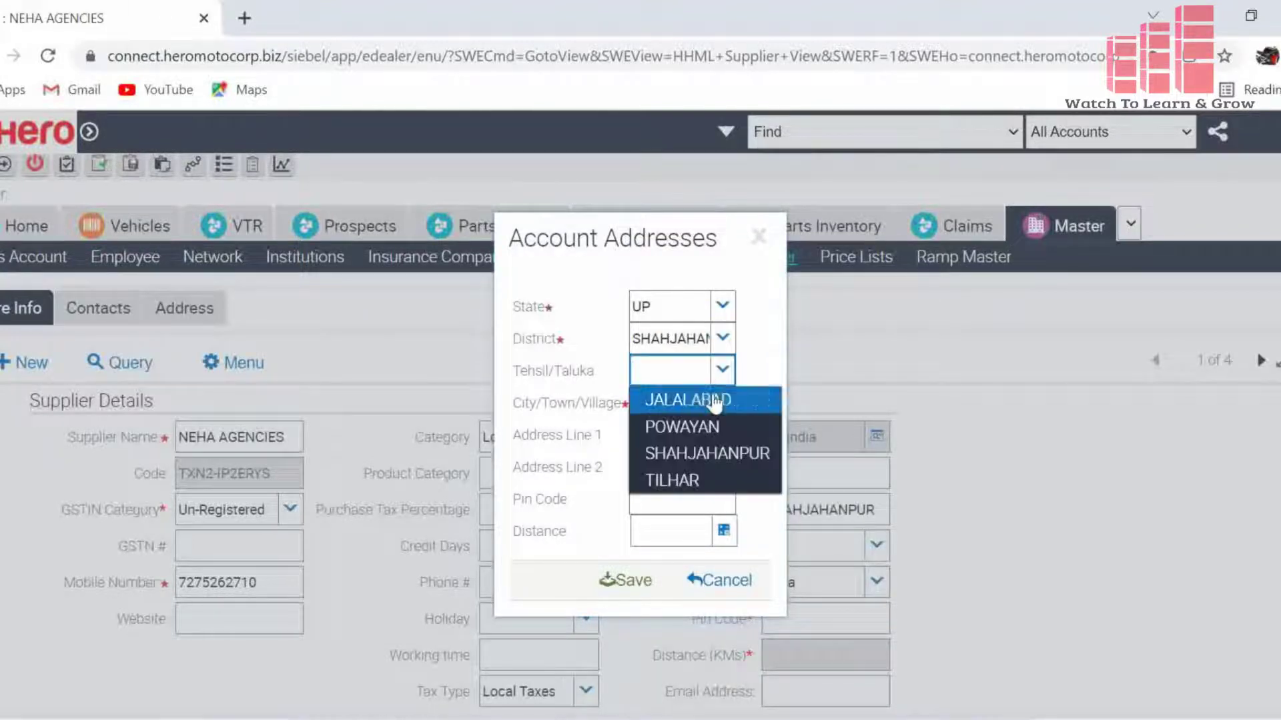
{"action": "left_click", "coordinate": [707, 455]}
{"action": "left_click", "coordinate": [662, 409]}
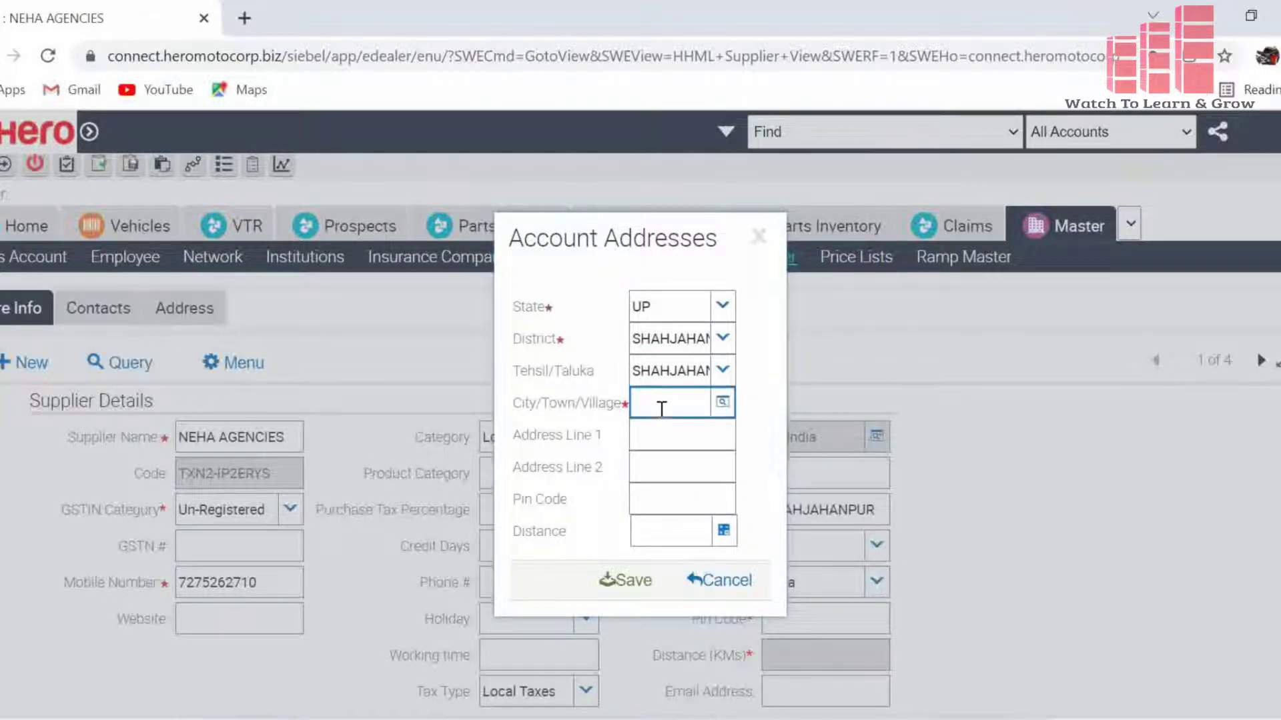
{"action": "type", "text": "SHAH"}
{"action": "type", "text": "JA"}
{"action": "type", "text": "HANPU"}
{"action": "type", "text": "R"}
{"action": "left_click", "coordinate": [666, 440]}
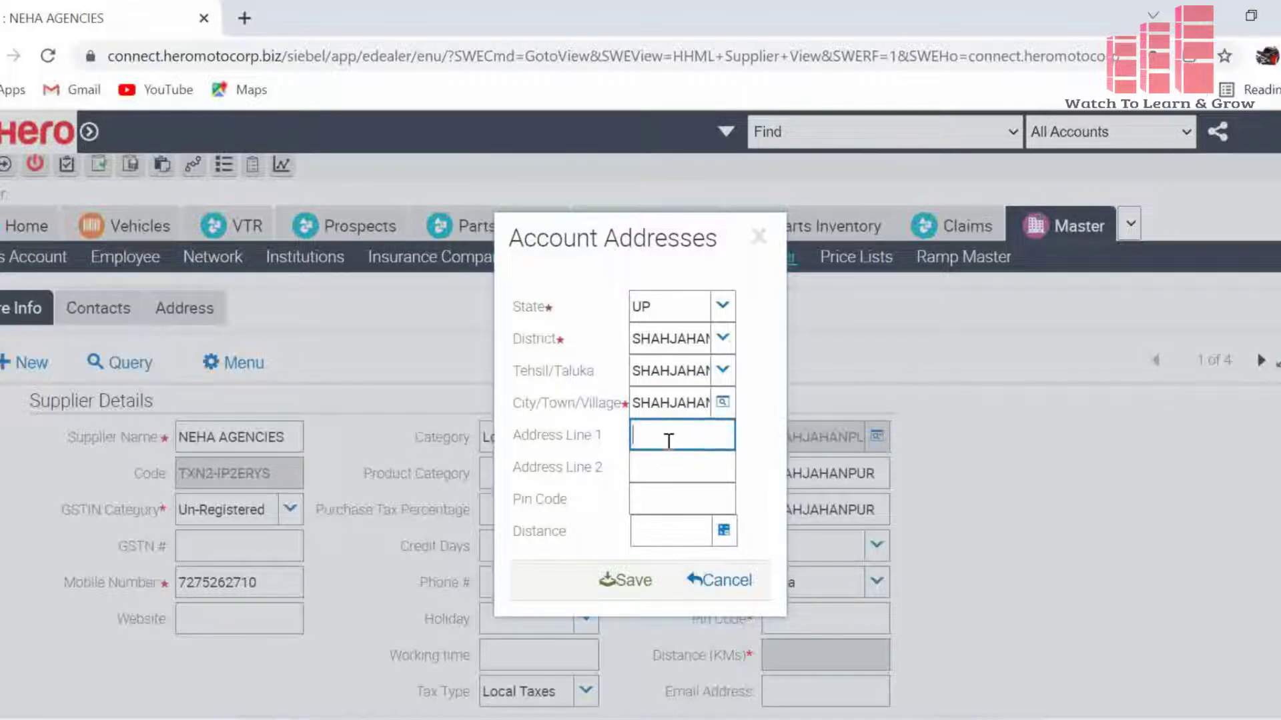
{"action": "type", "text": "SADAR"}
{"action": "left_click", "coordinate": [704, 499]}
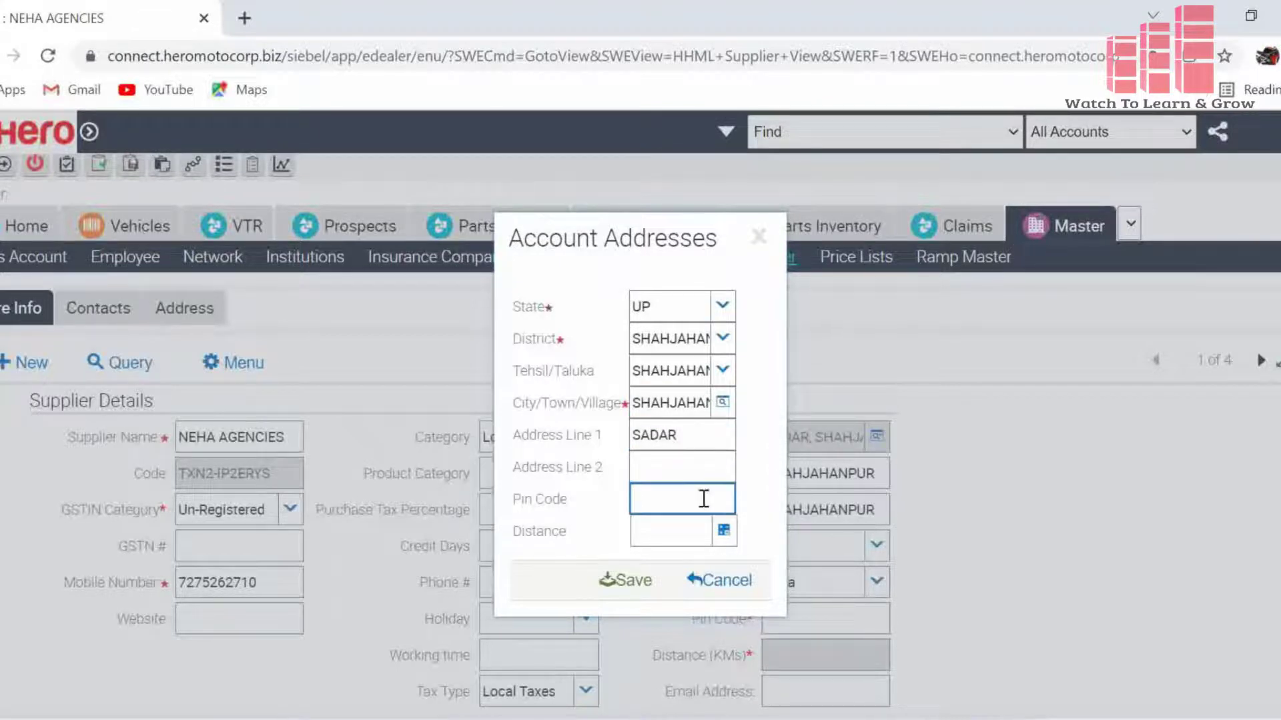
{"action": "type", "text": "242001"}
{"action": "left_click", "coordinate": [649, 532]}
{"action": "type", "text": "20"}
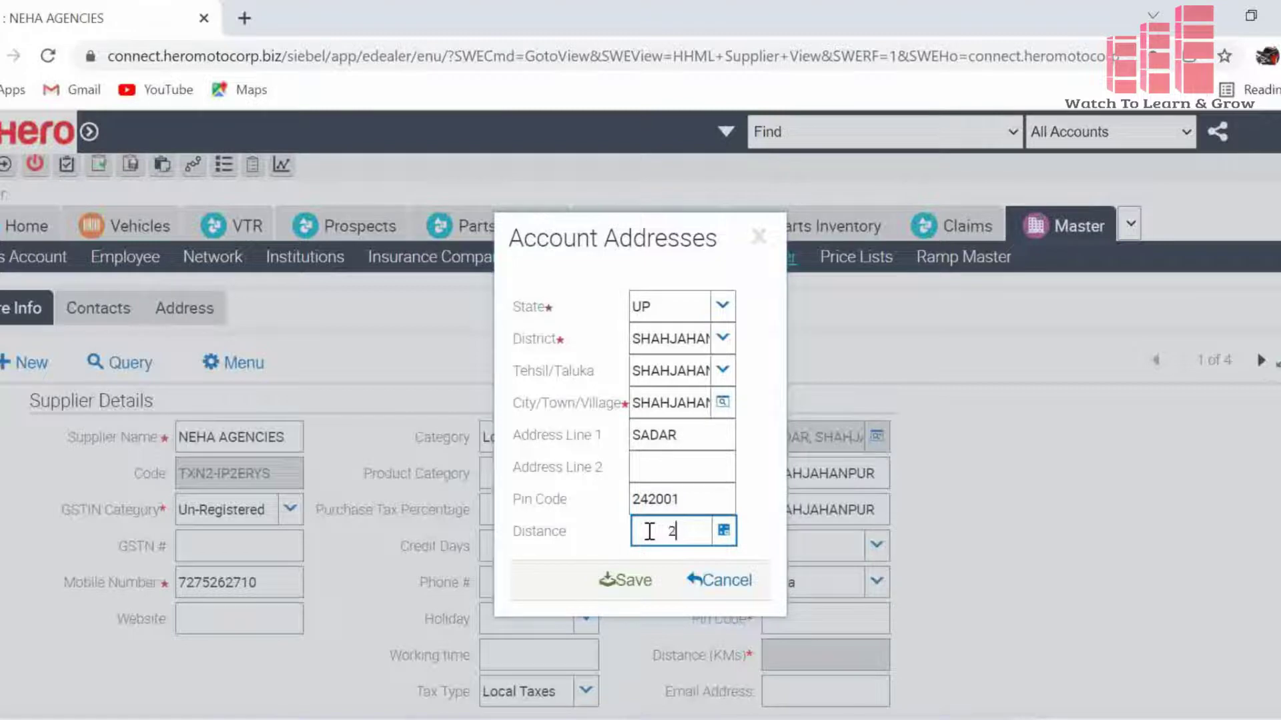
{"action": "left_click", "coordinate": [645, 595]}
{"action": "left_click", "coordinate": [645, 596]}
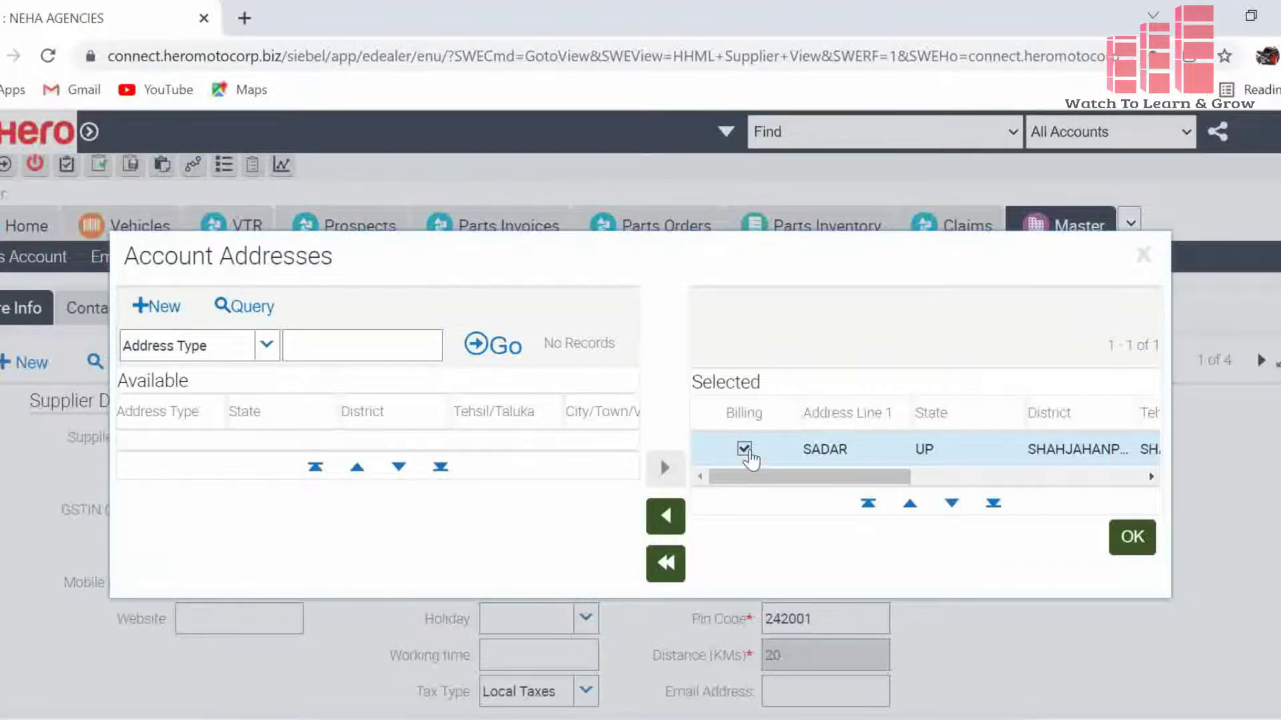
- Accept the SADAR, SHAHJAHANPUR address and save the NEHA AGENCIES supplier record with Ctrl+S
{"action": "left_click", "coordinate": [1134, 537]}
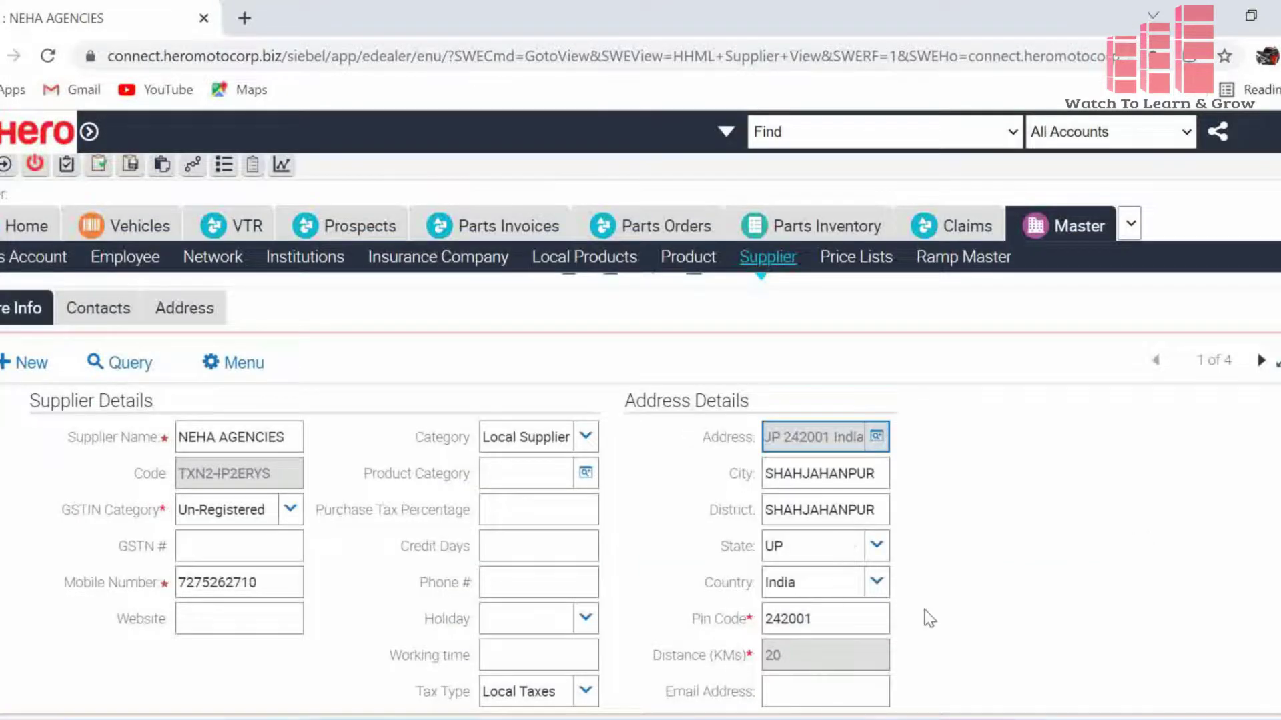
{"action": "left_click", "coordinate": [771, 694]}
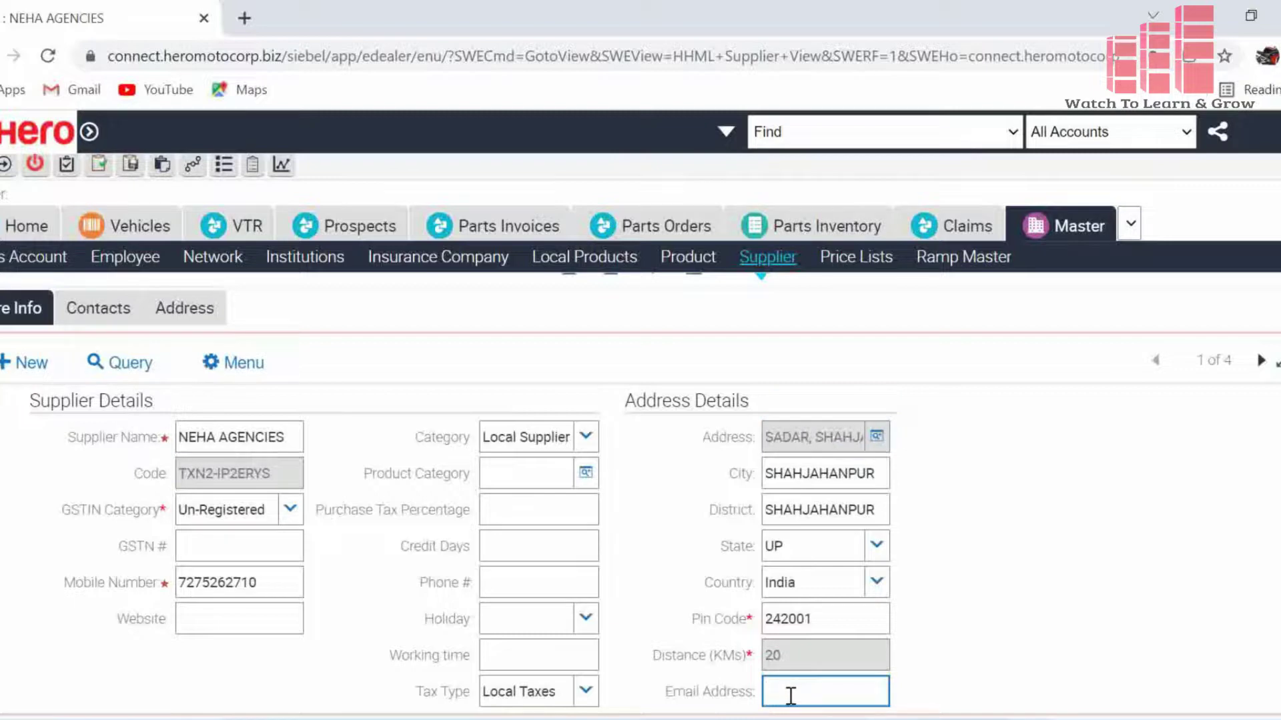
{"action": "key", "text": "ctrl+s"}
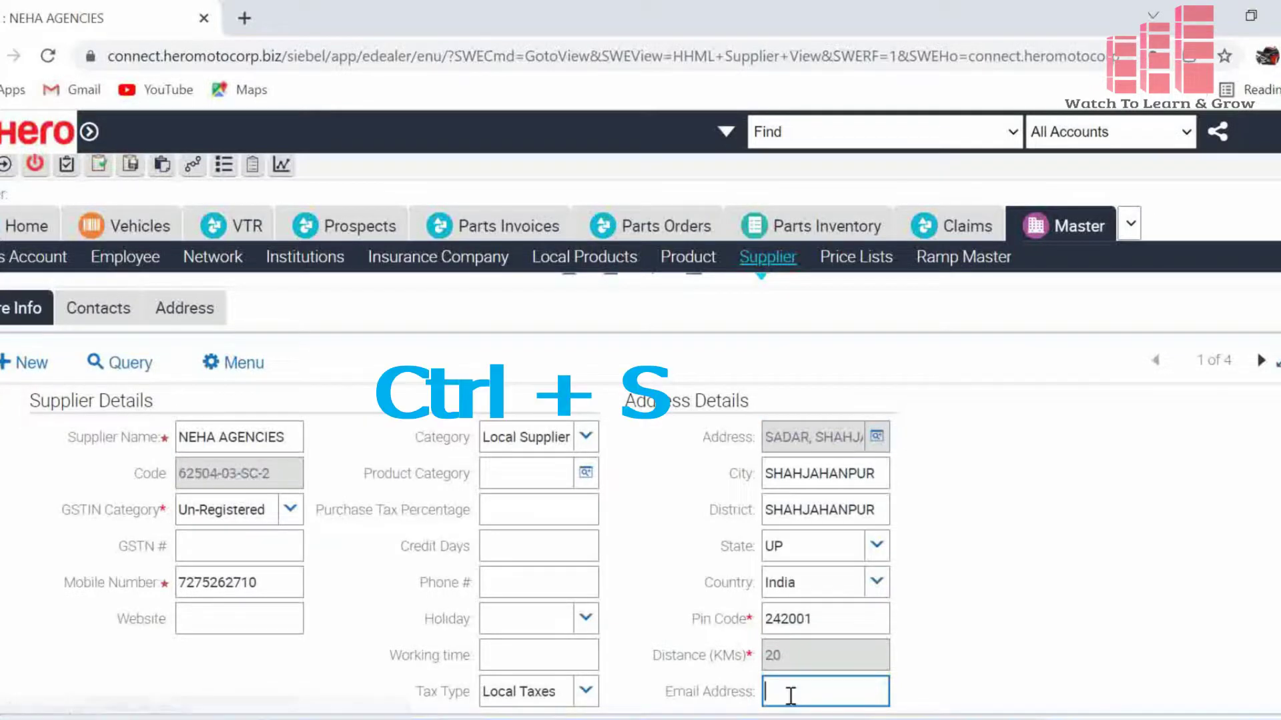